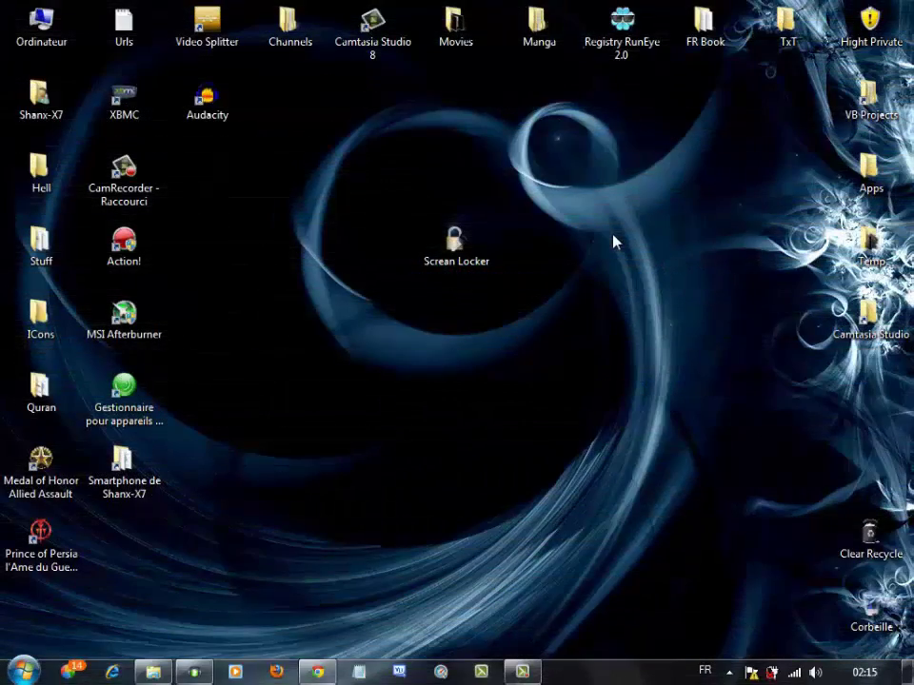
Step: Select and deselect the Screan Locker desktop shortcut several times, leaving the desktop unselected
drag(317, 229, 559, 308)
click(332, 175)
drag(304, 155, 439, 337)
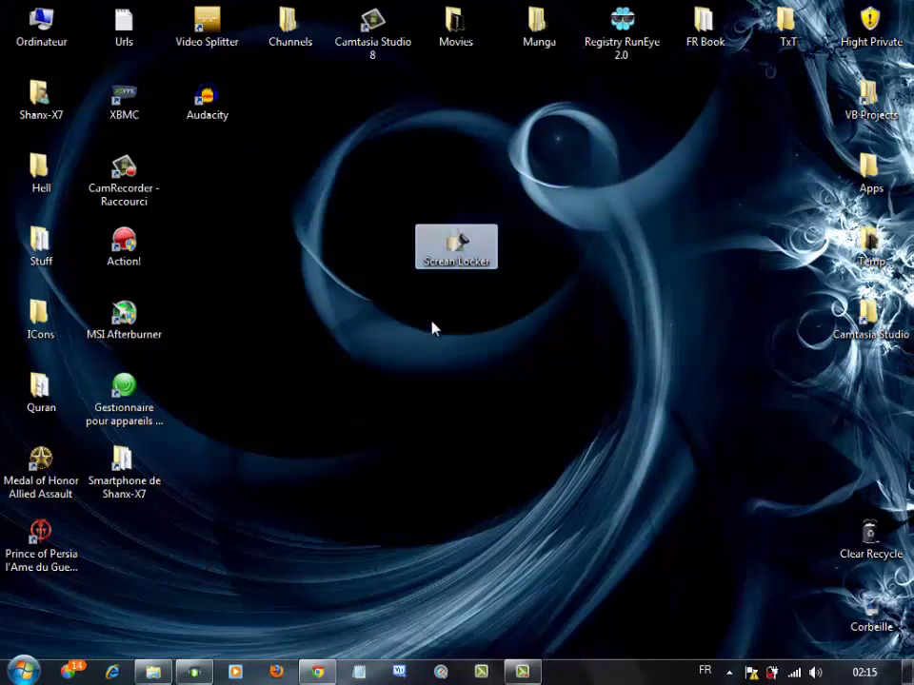
click(340, 164)
drag(340, 164, 717, 509)
click(427, 298)
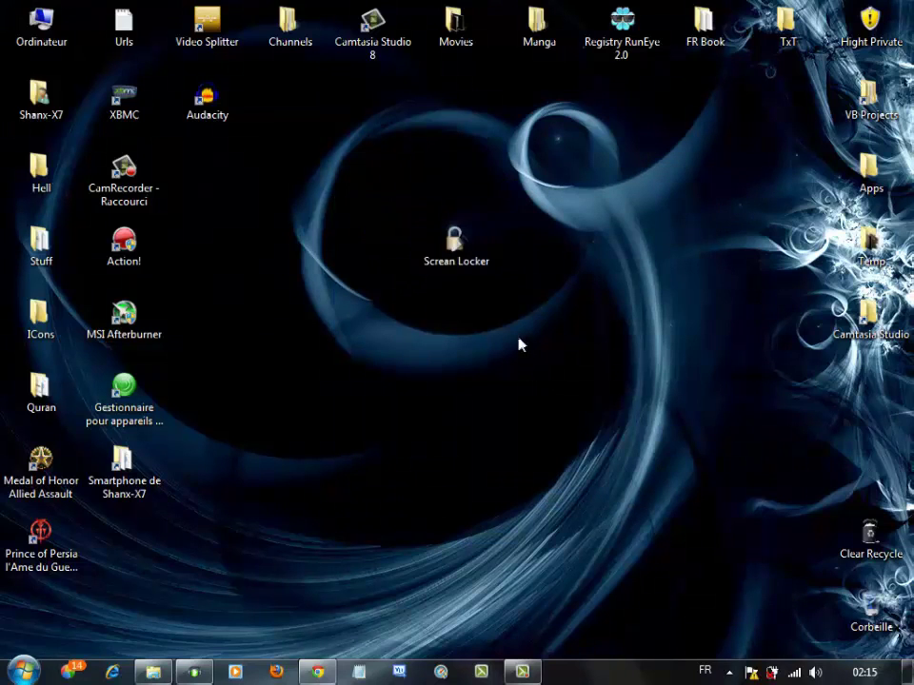
double_click(470, 245)
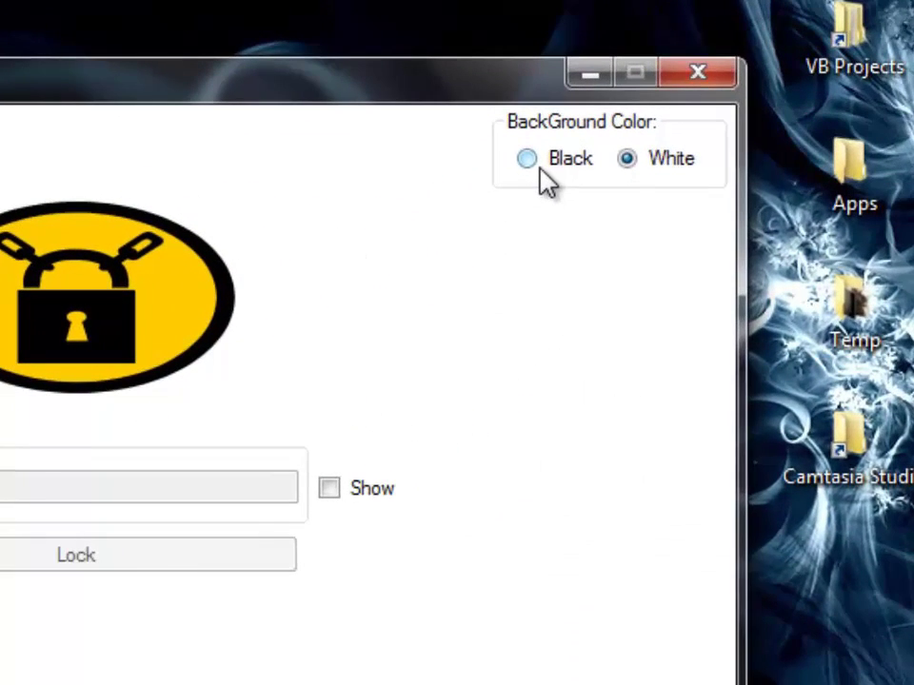
click(541, 171)
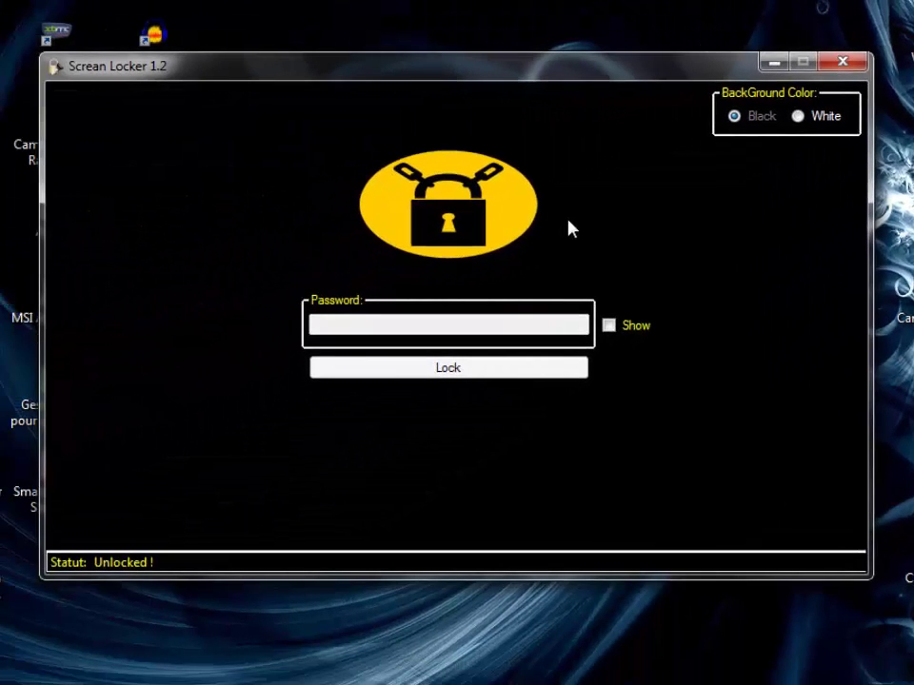
click(801, 116)
drag(505, 76, 525, 70)
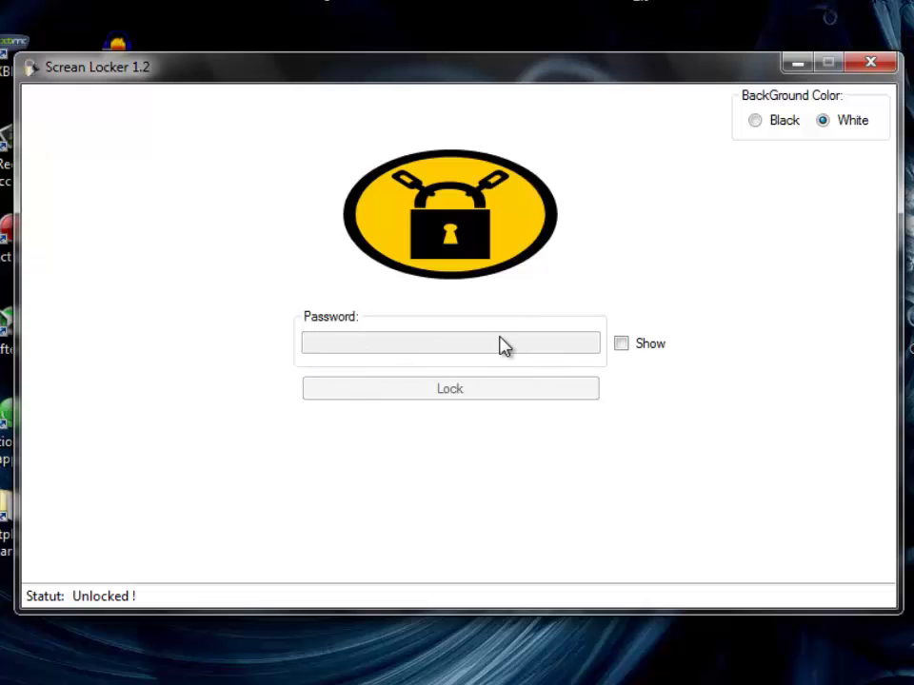
Step: Type test characters into the Password field twice and erase them, leaving it empty
click(451, 230)
text(12345)
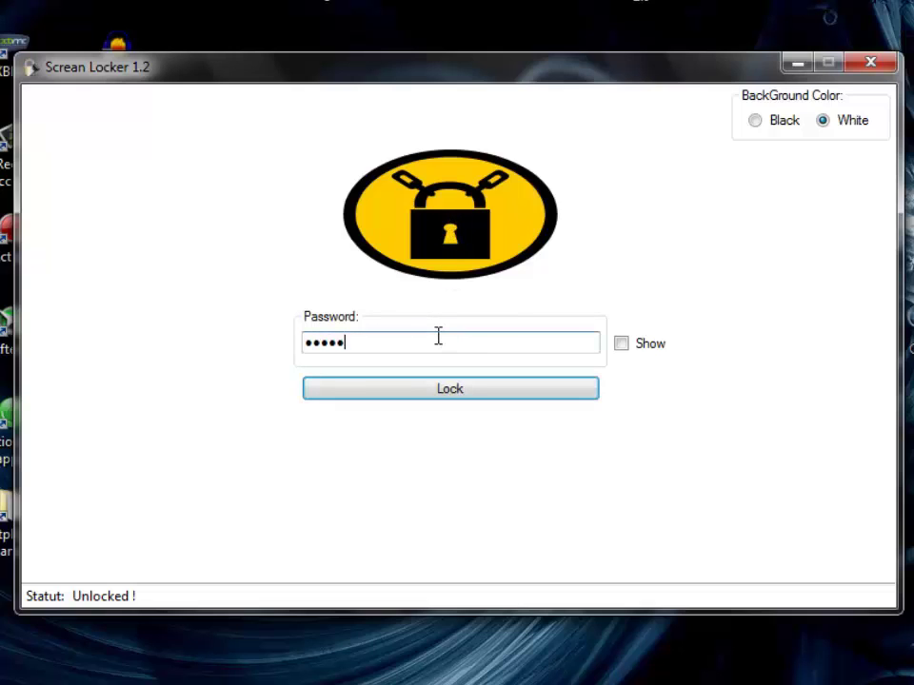
key(BackSpace)
key(BackSpace)
key(BackSpace)
key(BackSpace)
key(BackSpace)
text(1234)
key(BackSpace)
key(BackSpace)
key(BackSpace)
key(BackSpace)
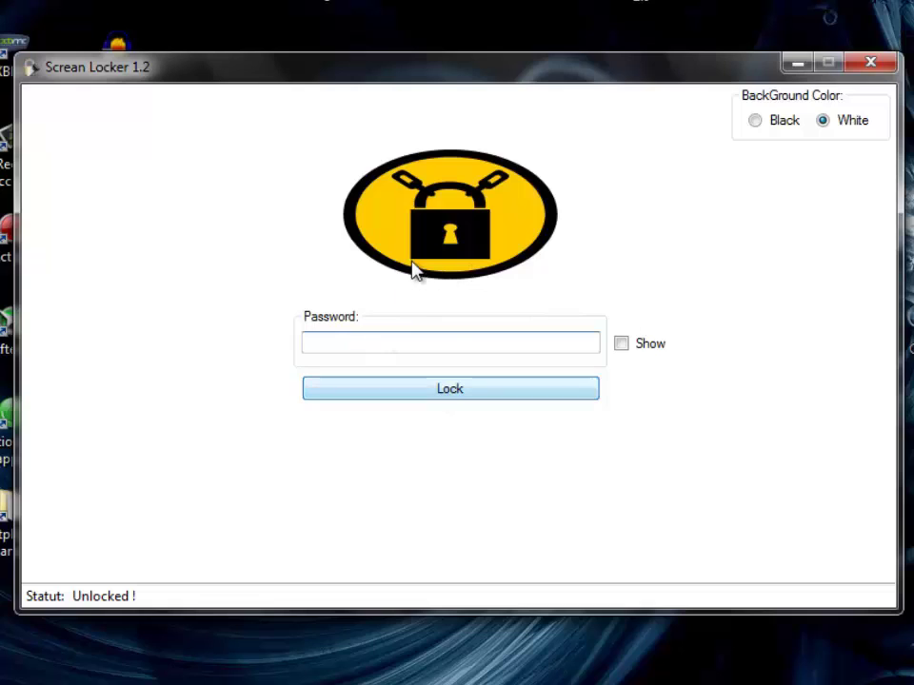
Step: Enter a five-character password, tick Show to verify it, then mask it again
click(448, 203)
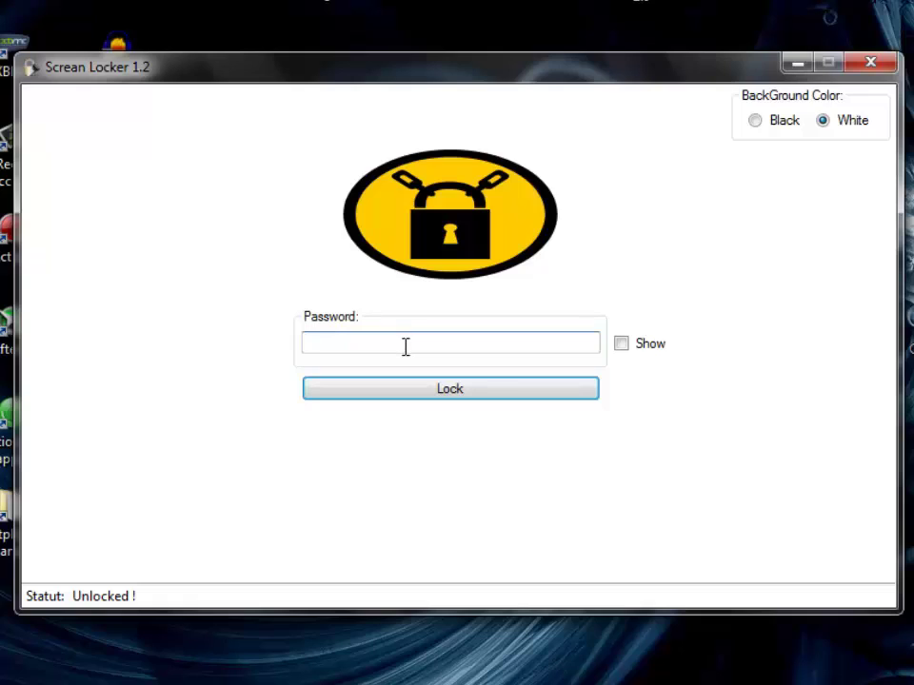
text(12345)
click(624, 347)
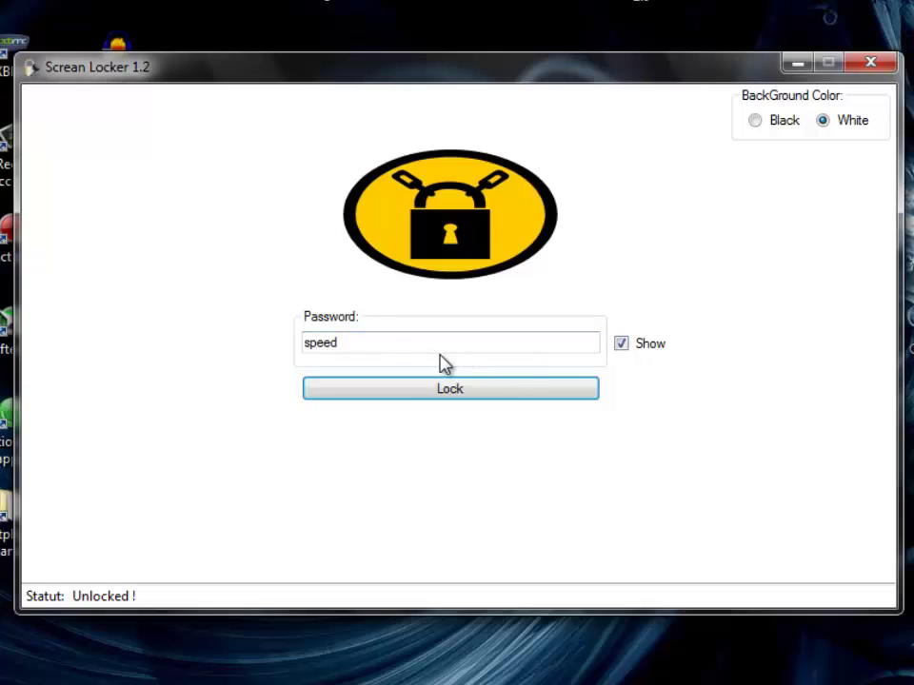
click(627, 352)
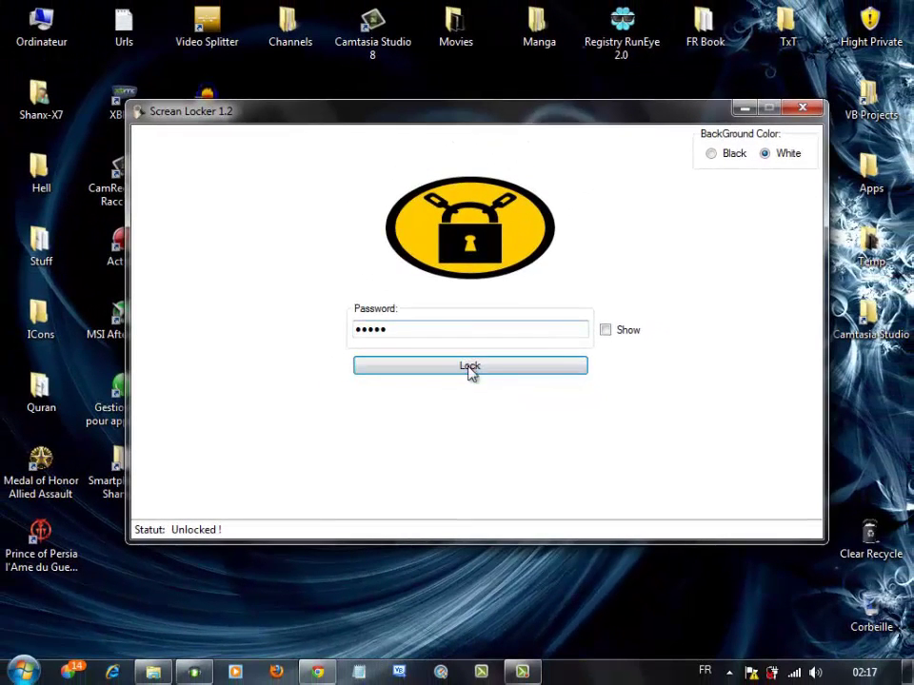
Step: Lock the screen, then try the Black background and settle back on White
click(471, 371)
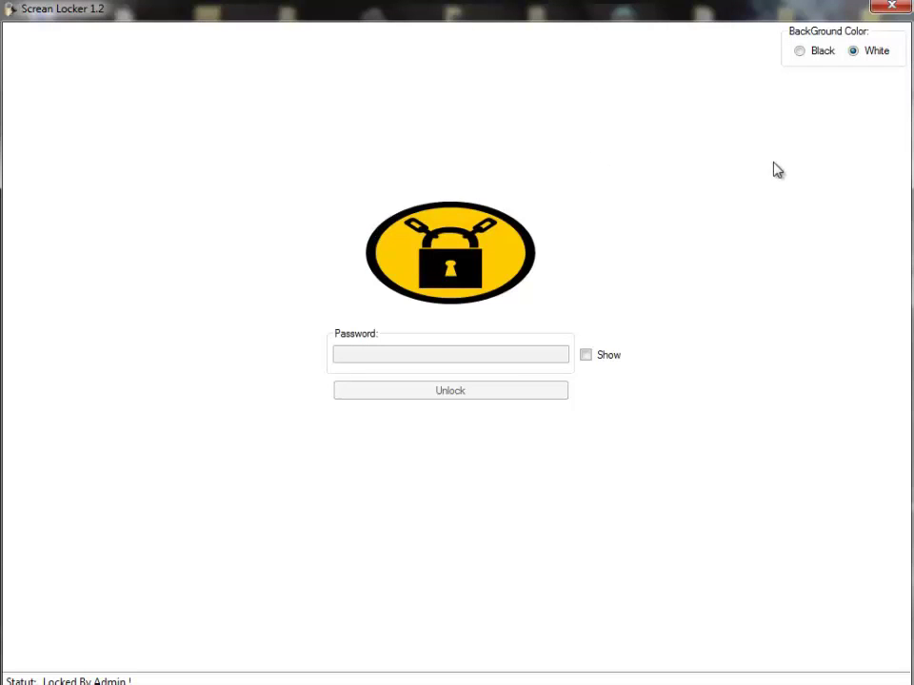
click(802, 54)
click(867, 52)
click(823, 55)
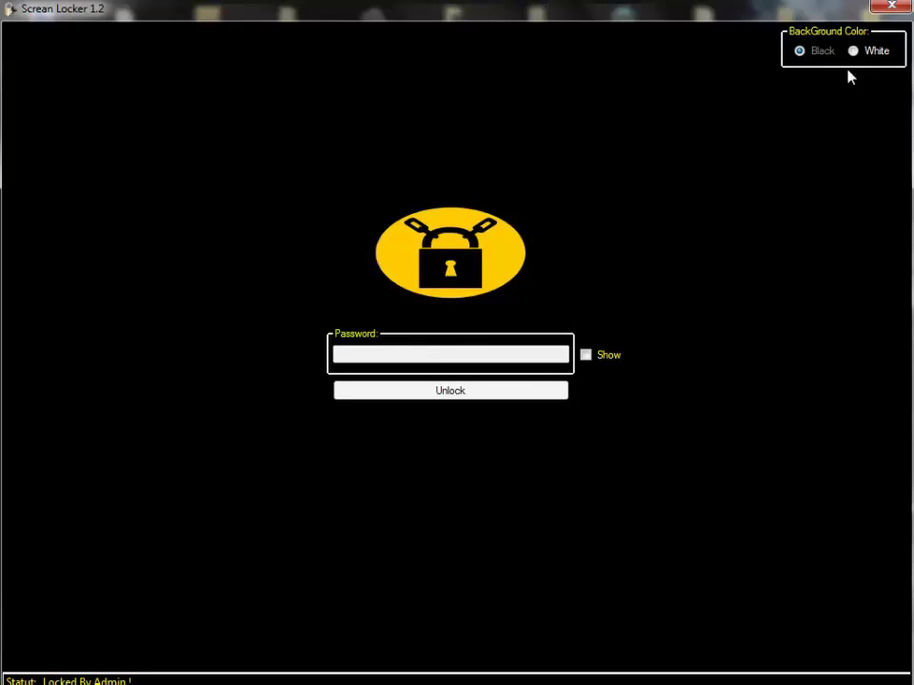
click(871, 53)
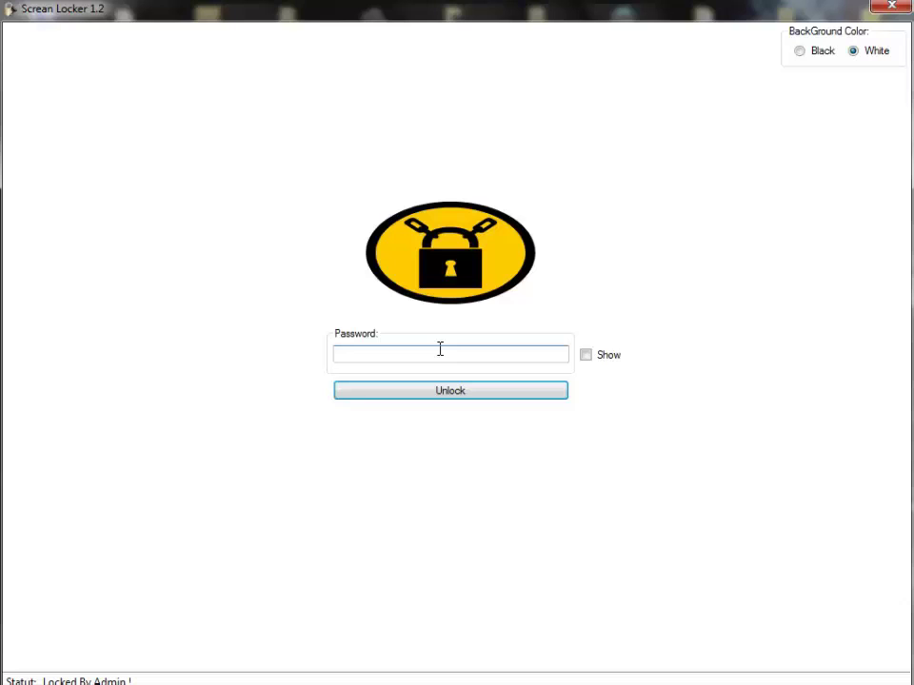
Step: Submit a wrong two-character password four times until the 60-second retry lockout appears
text(12)
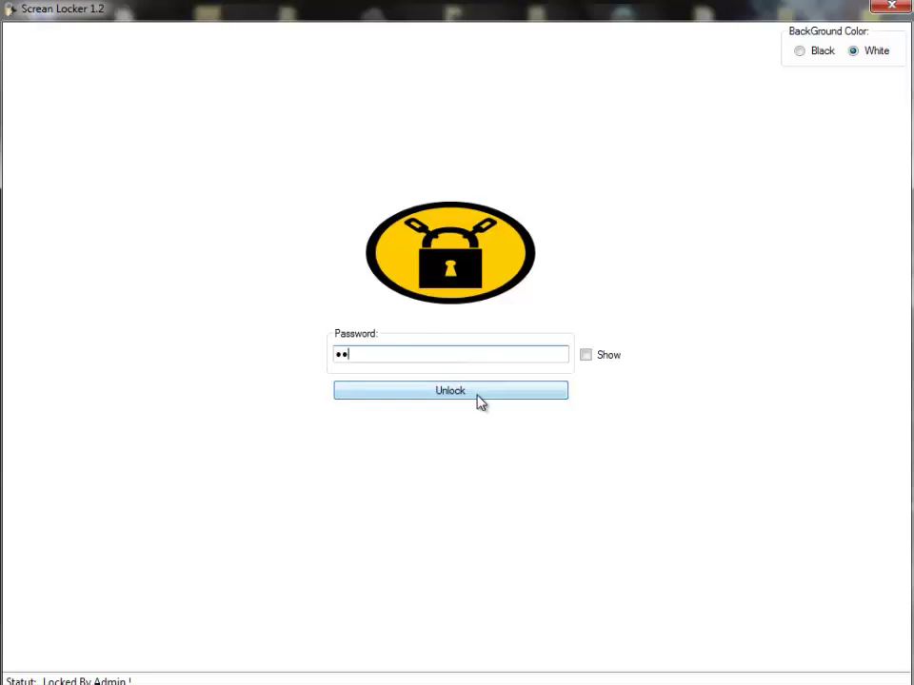
click(479, 400)
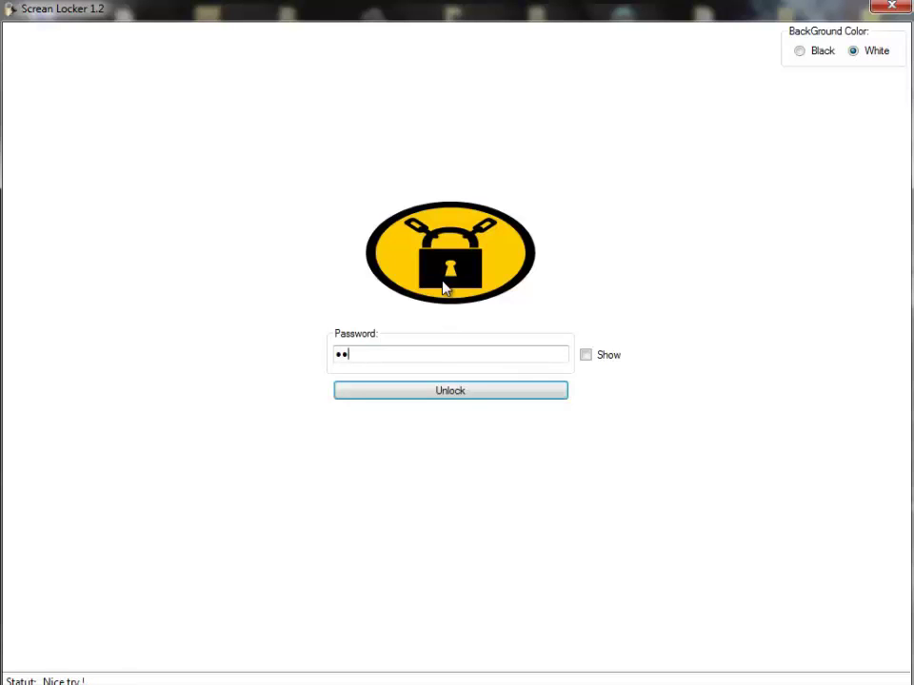
click(463, 403)
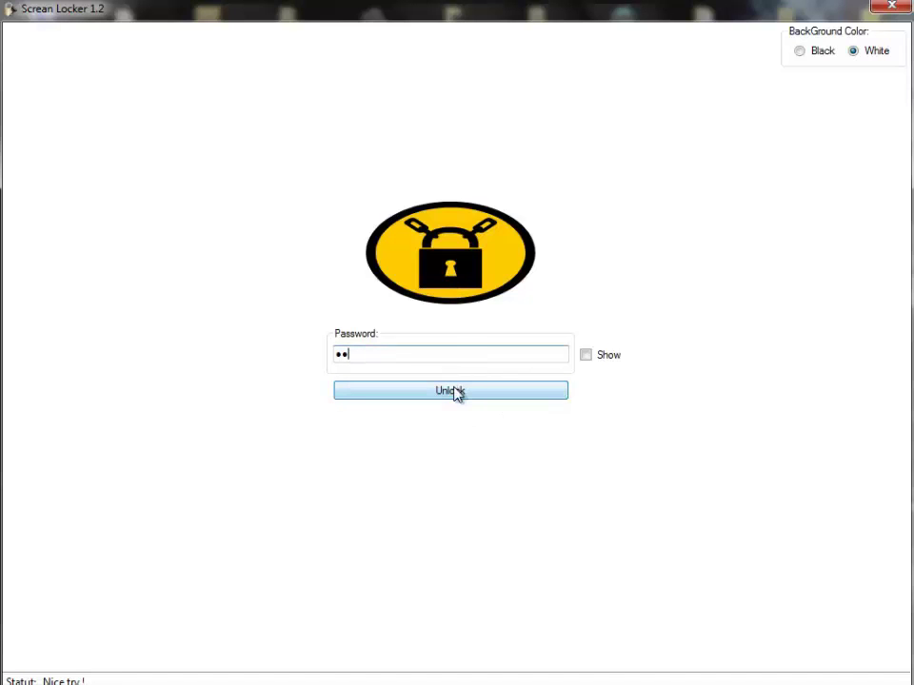
click(457, 394)
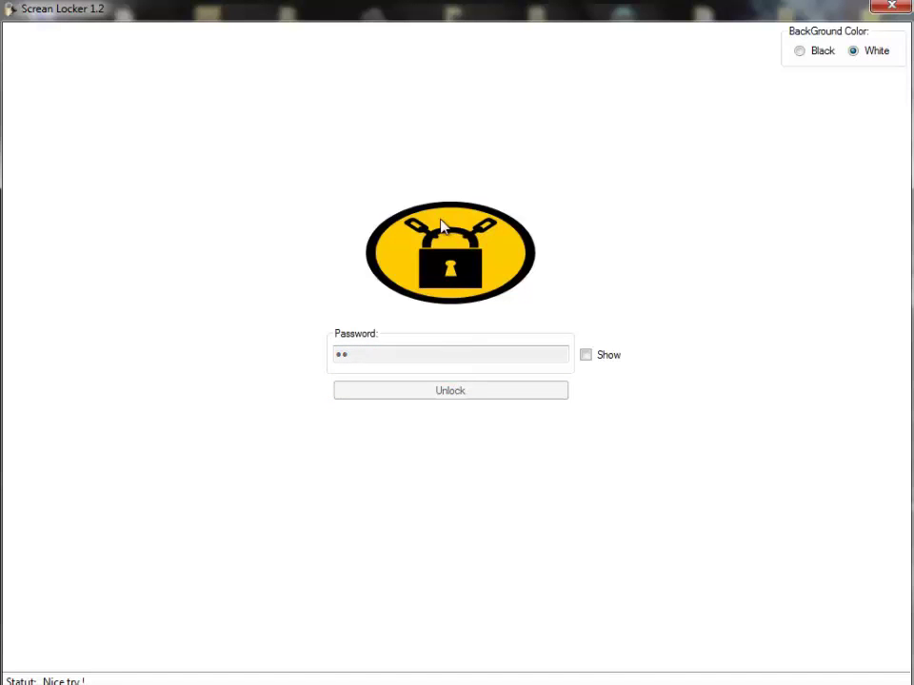
click(453, 390)
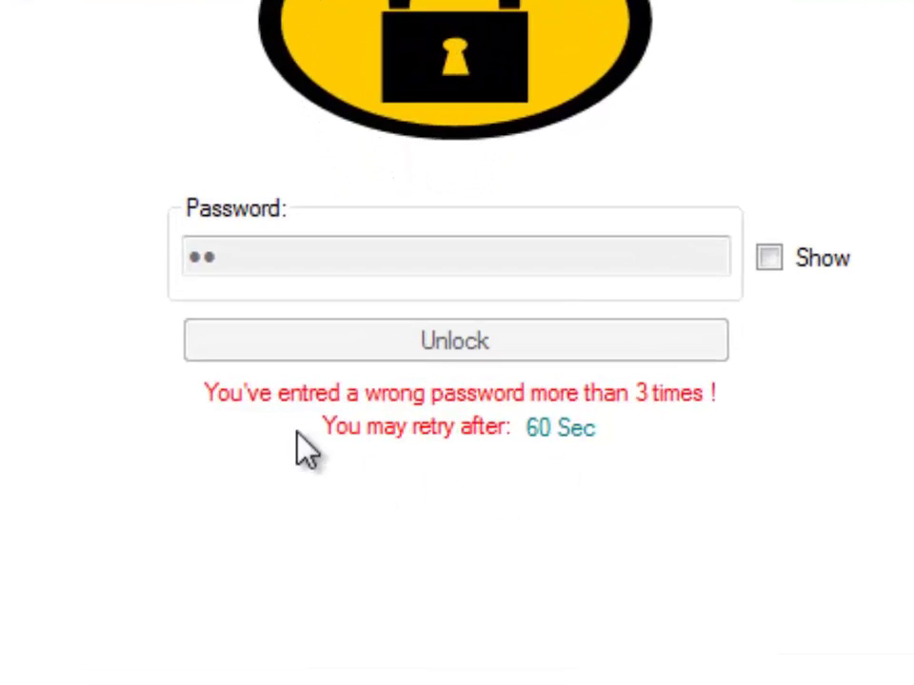
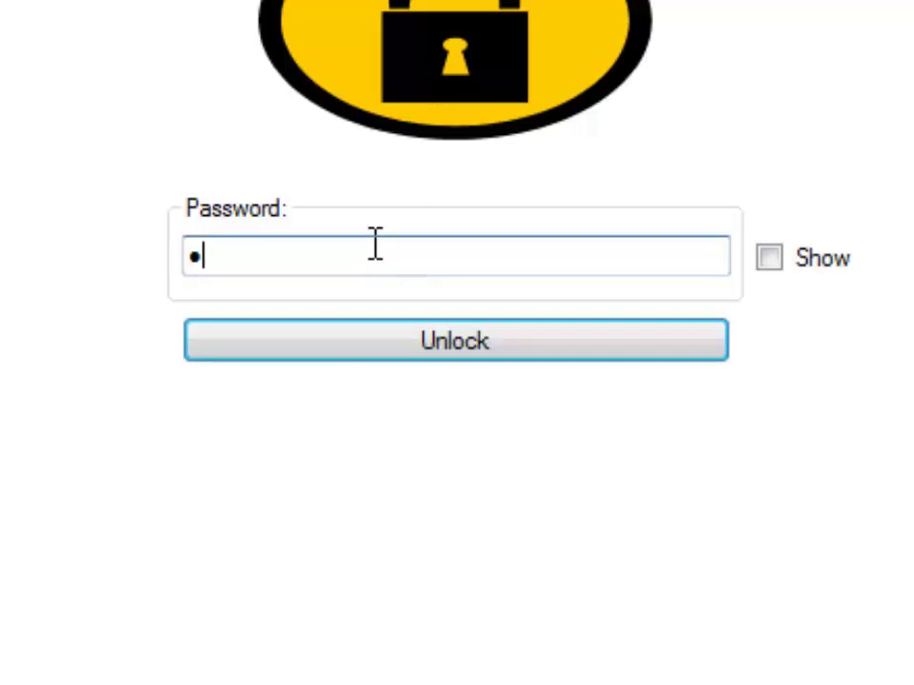
Step: Tick Show to check the five-character password, then untick it to mask the password again
click(790, 270)
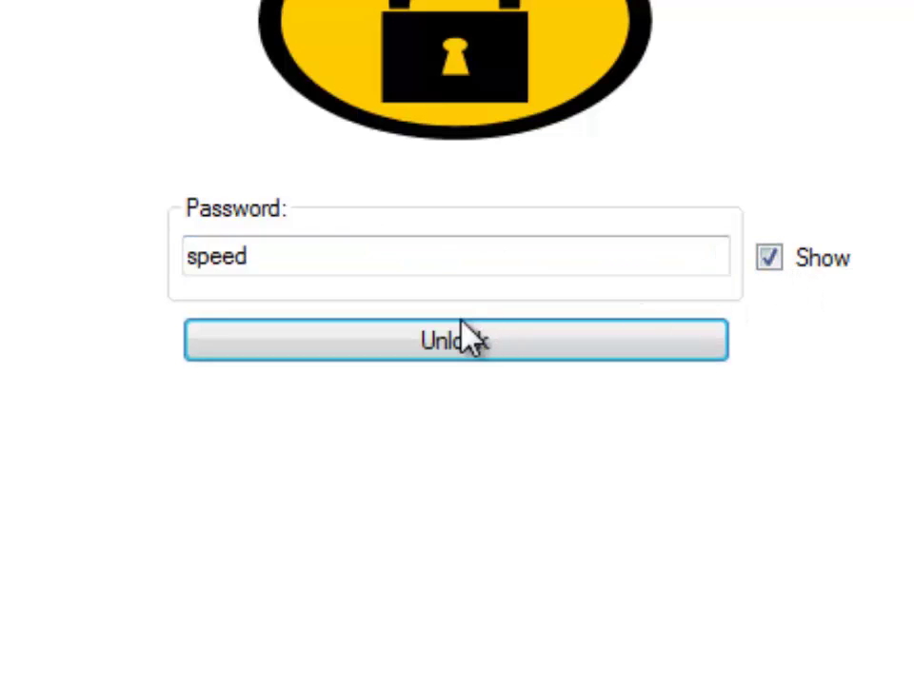
click(790, 259)
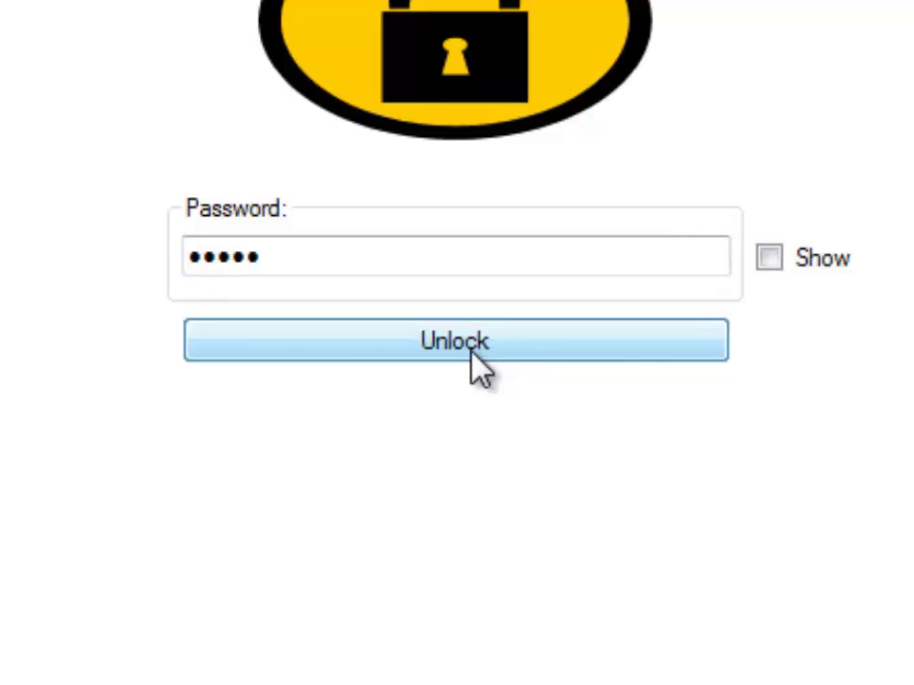
click(471, 350)
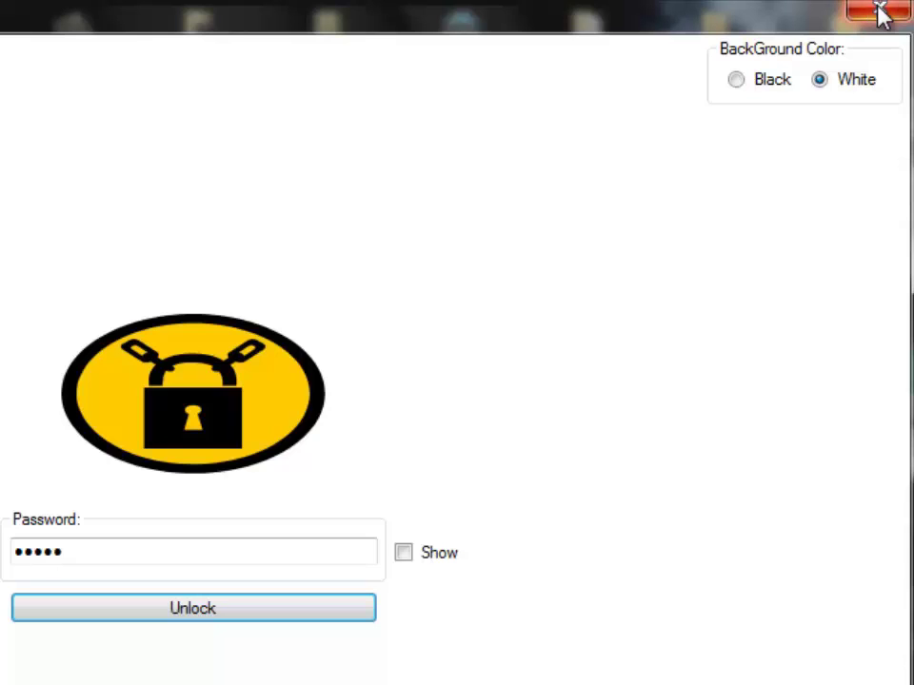
Step: Choose Fermer from the title bar's system menu; the locker refuses to close
right_click(551, 16)
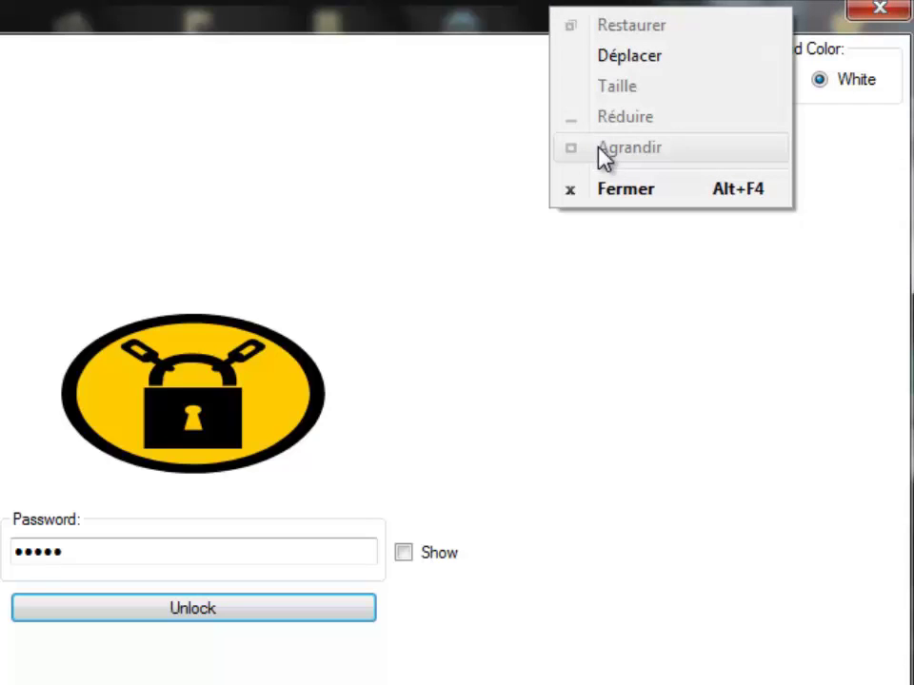
click(607, 198)
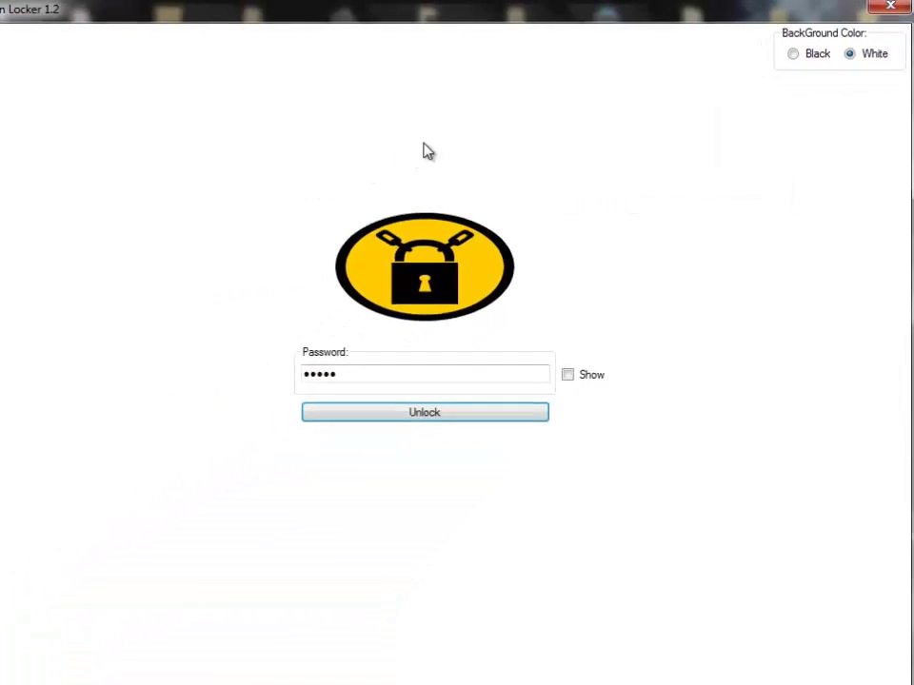
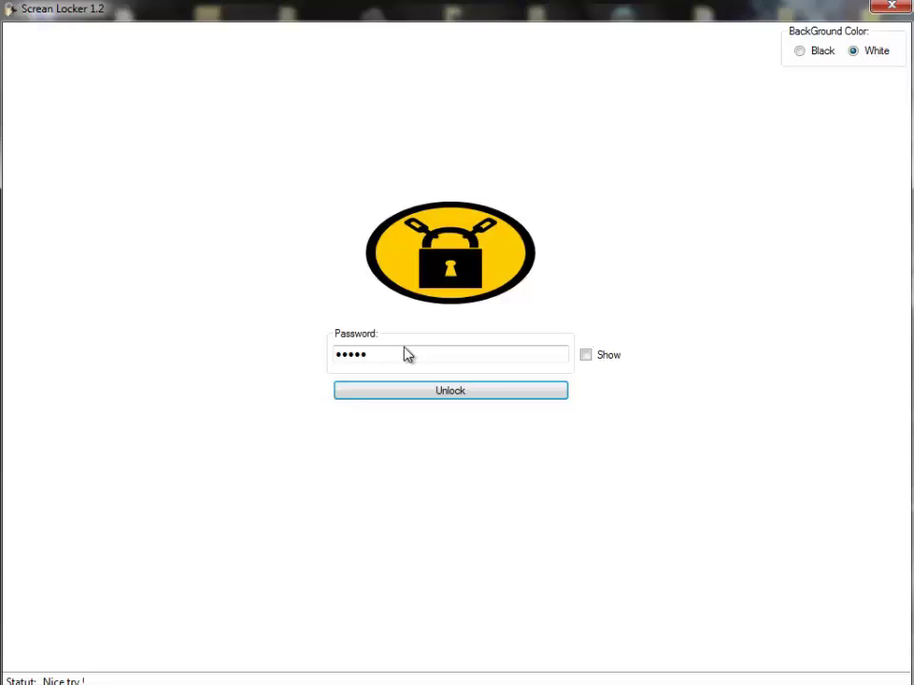
Step: Replace the old Password field entry with the correct password to unlock Screan Locker
drag(441, 351, 270, 370)
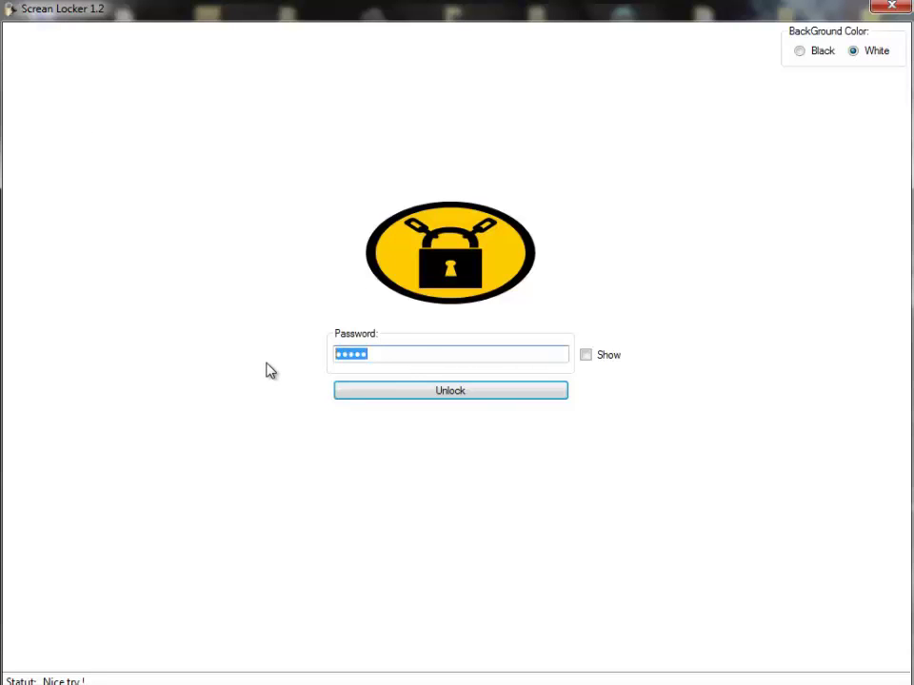
key(BackSpace)
text(*****)
key(Return)
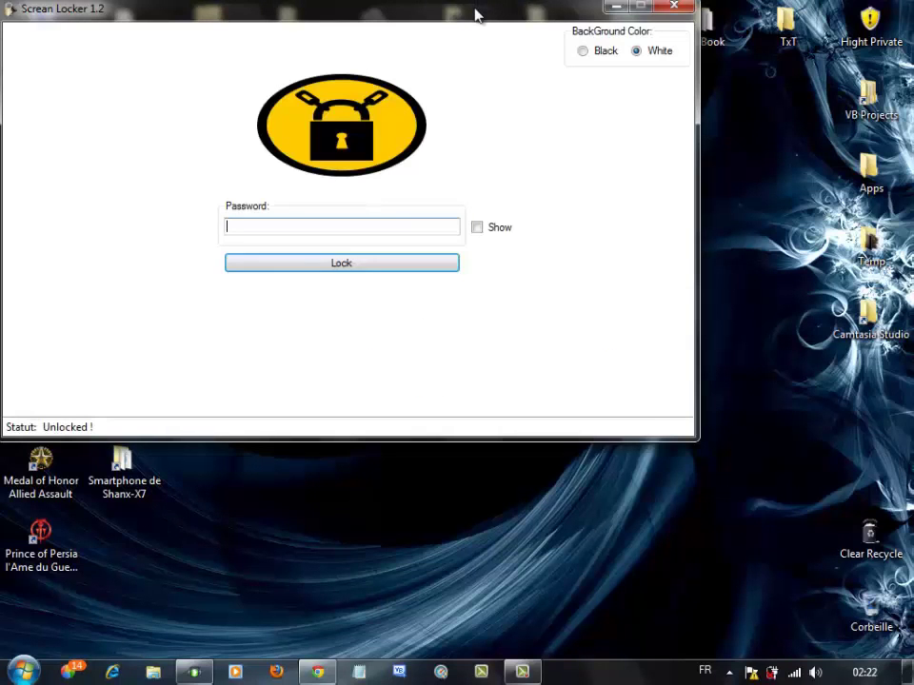
Step: Close the Screan Locker window with Alt+F4, then restore and re-minimise Chrome
drag(475, 14, 510, 76)
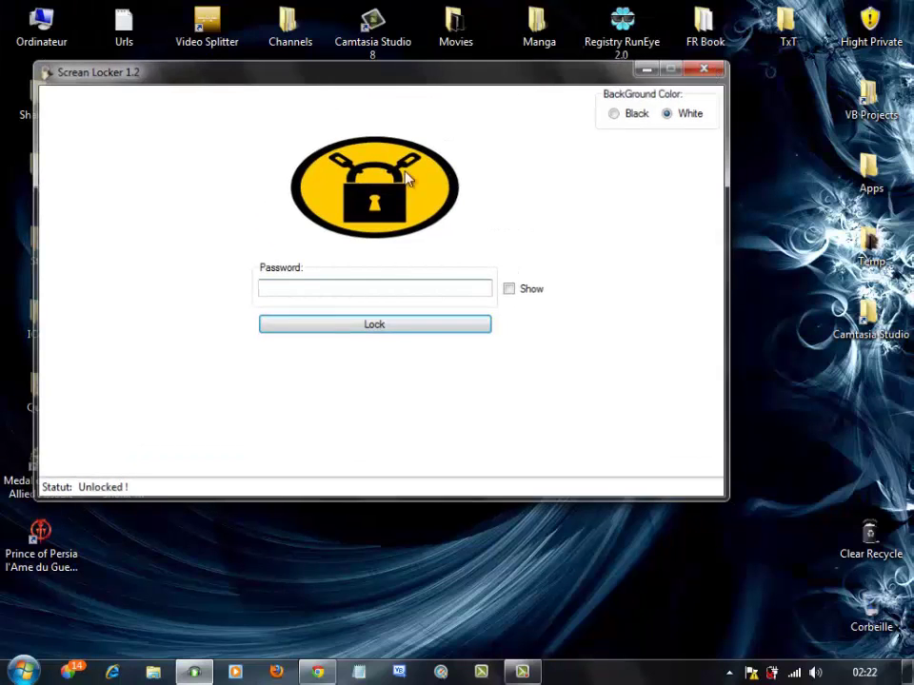
key(alt+F4)
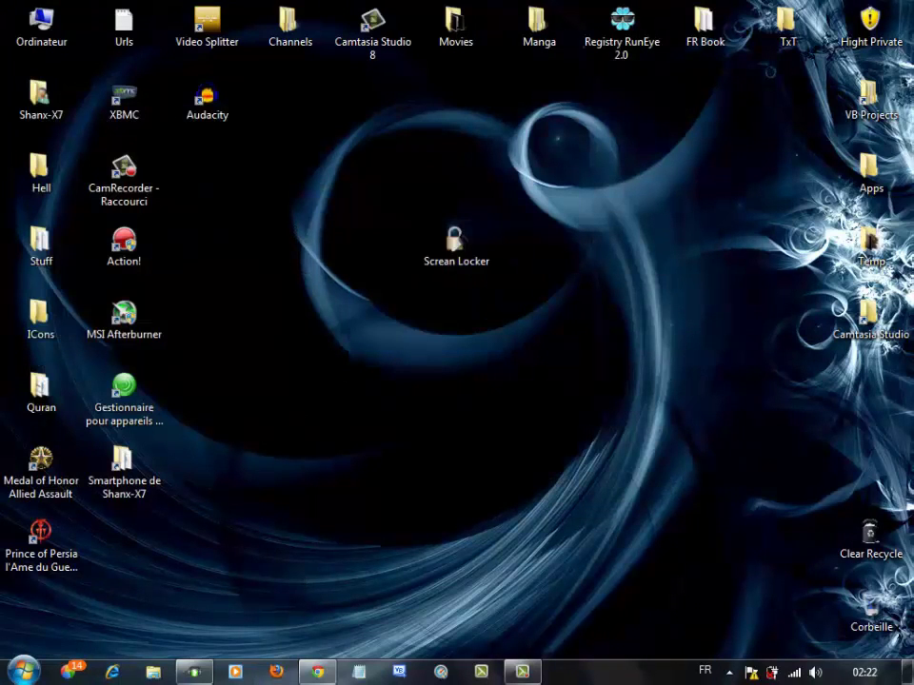
click(323, 676)
click(325, 679)
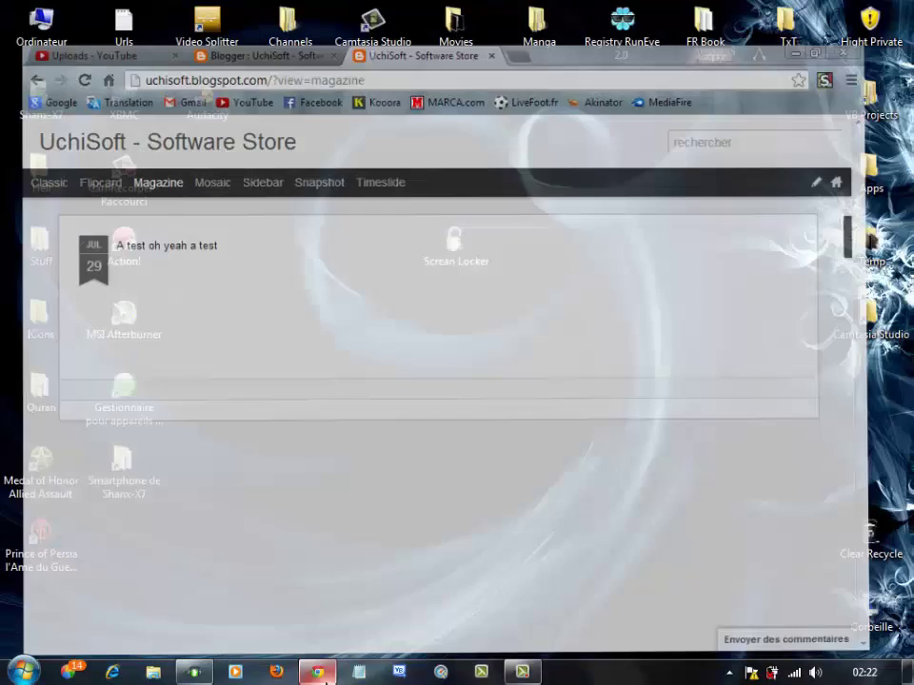
Step: Refresh the desktop twice with Actualiser so only the desktop icons show
right_click(331, 250)
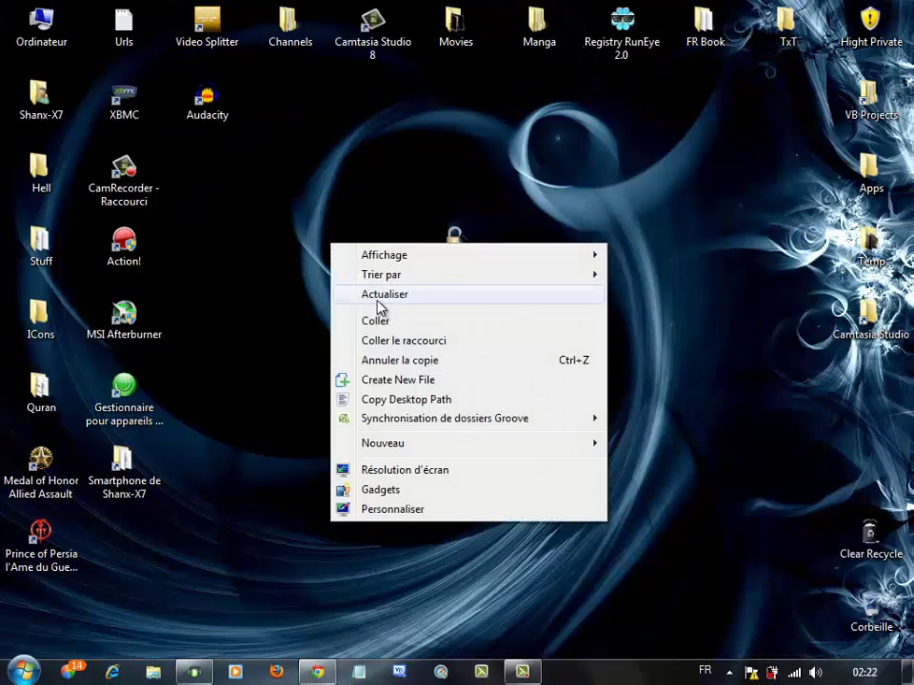
click(380, 297)
drag(300, 190, 379, 268)
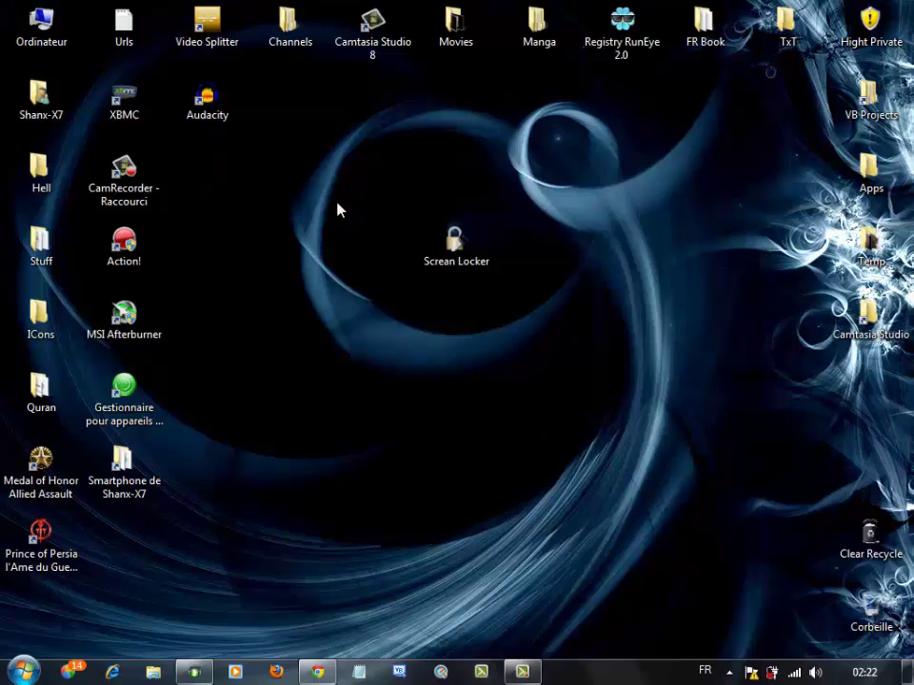
drag(338, 204, 380, 266)
right_click(353, 233)
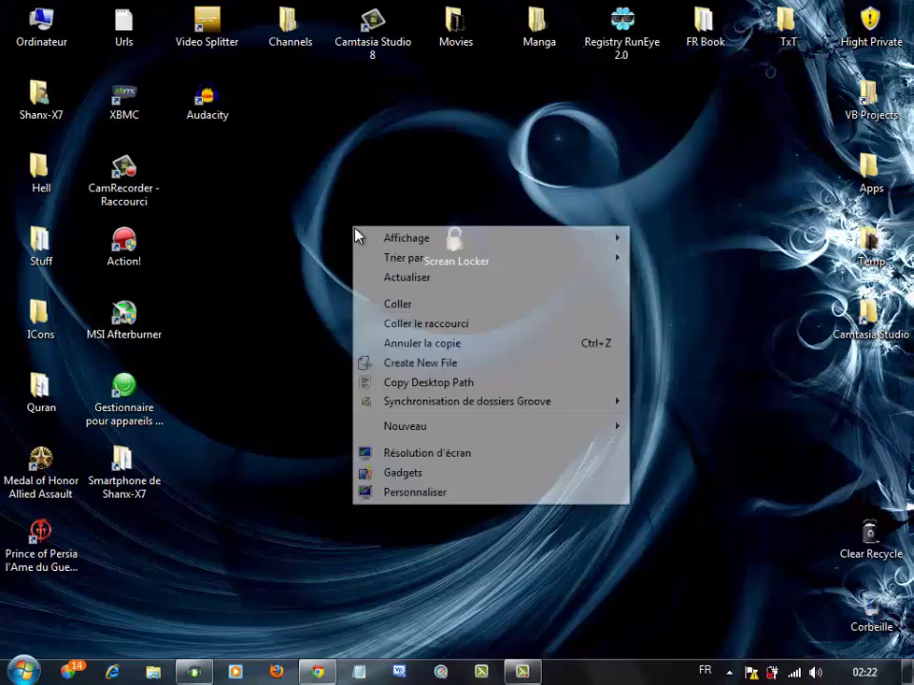
click(385, 278)
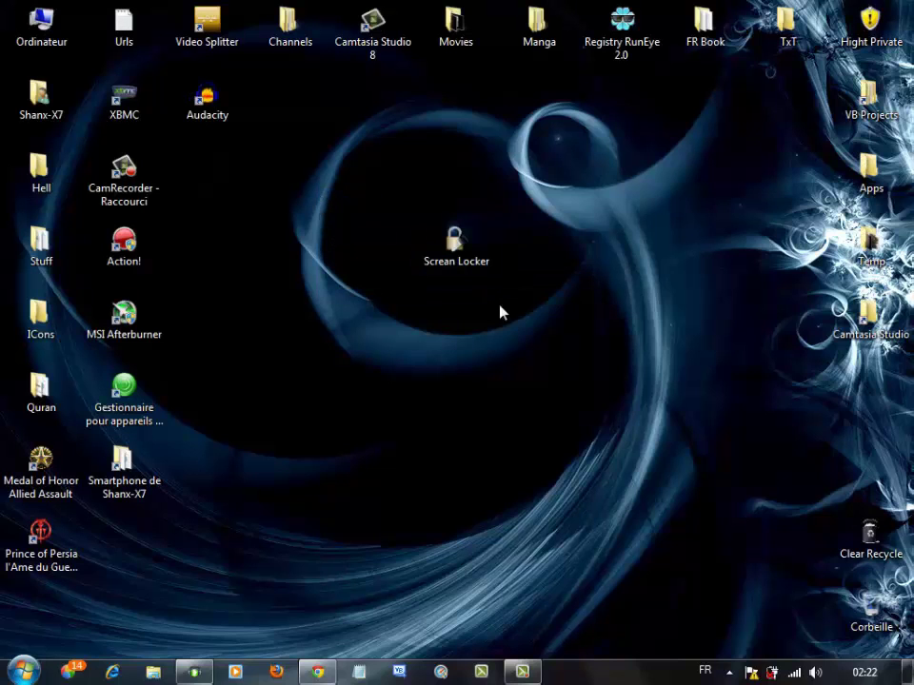
drag(319, 196, 577, 366)
click(577, 367)
drag(360, 199, 538, 336)
click(538, 337)
drag(339, 180, 641, 333)
click(332, 213)
drag(324, 179, 596, 395)
click(596, 395)
drag(352, 224, 637, 381)
click(404, 229)
drag(320, 183, 652, 378)
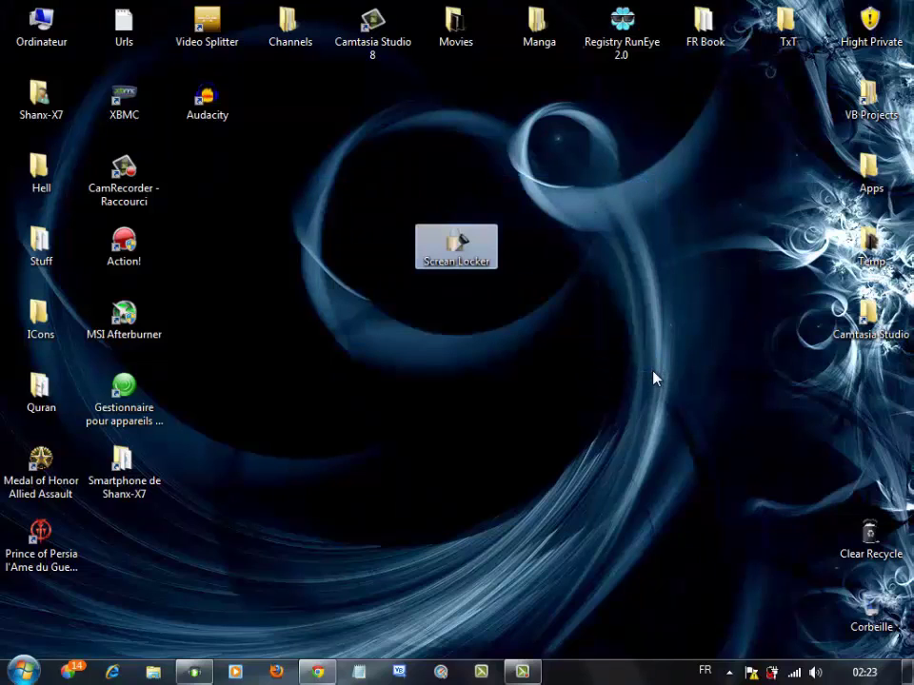
click(398, 235)
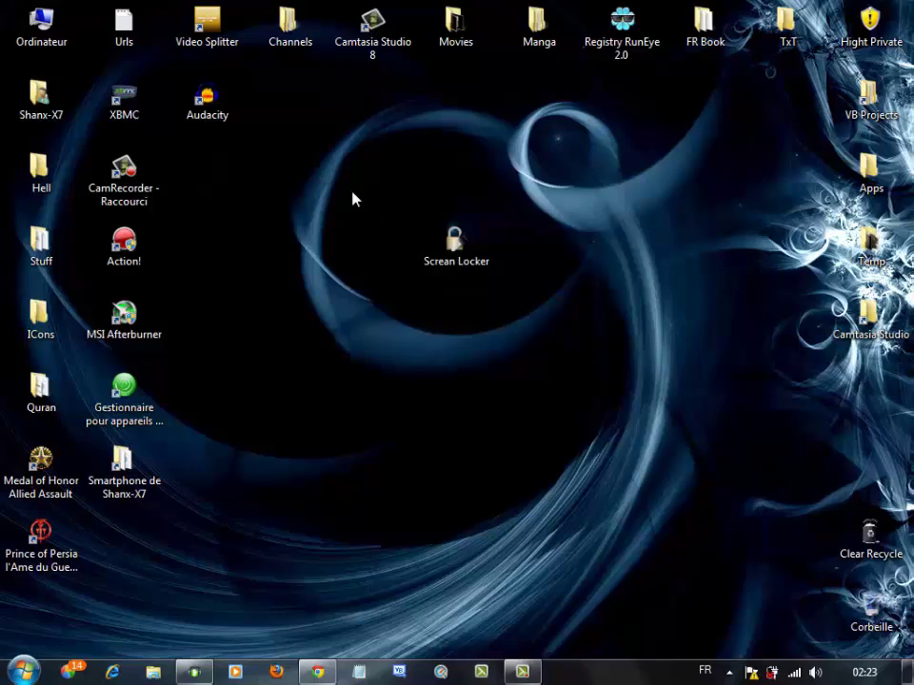
drag(318, 167, 476, 362)
click(412, 260)
drag(332, 181, 552, 381)
click(361, 201)
drag(345, 186, 508, 335)
click(329, 244)
right_click(311, 237)
click(356, 283)
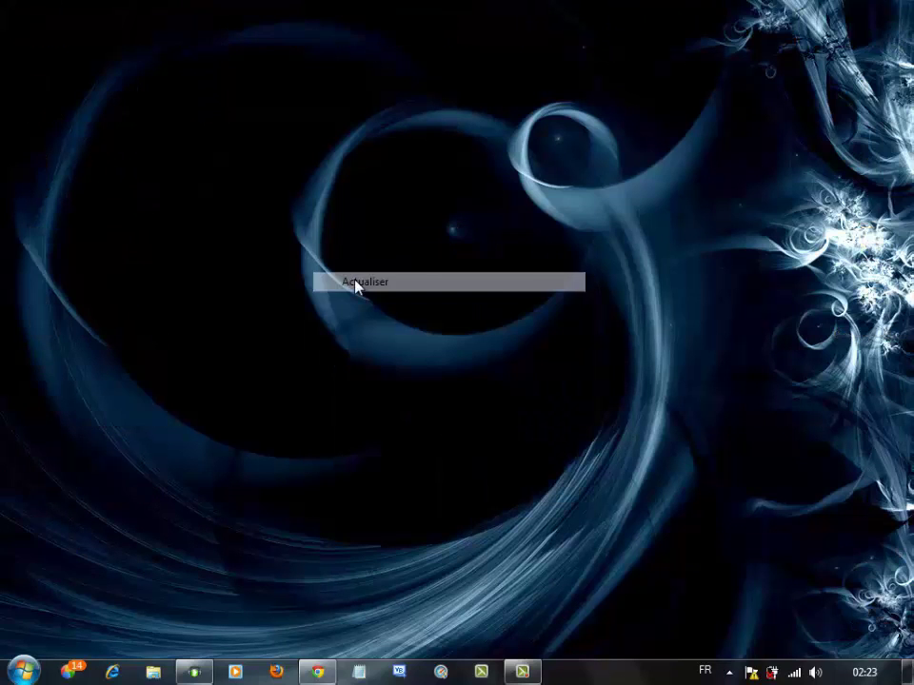
drag(310, 177, 576, 415)
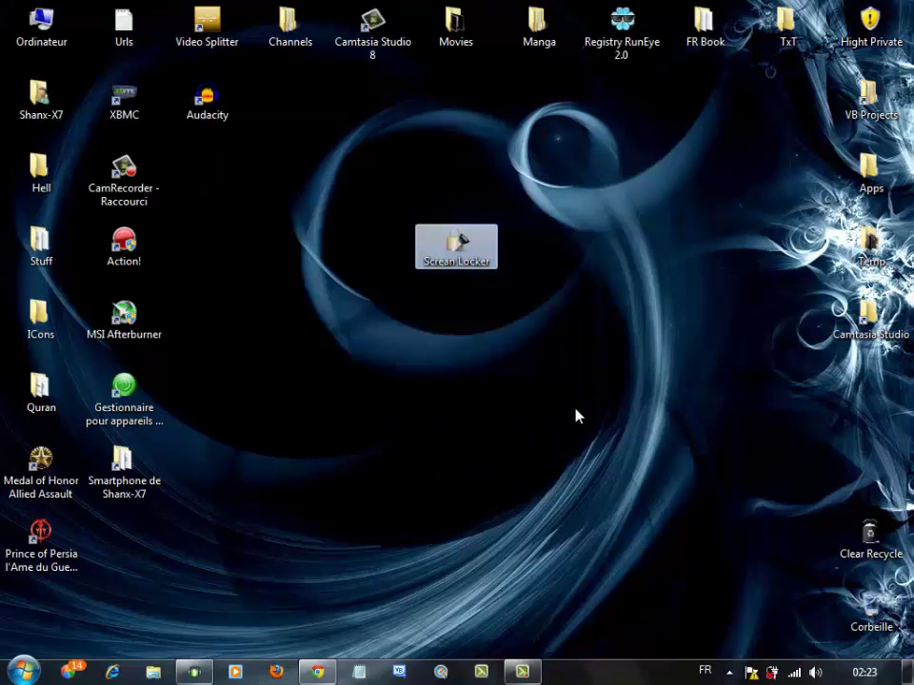
drag(352, 179, 628, 433)
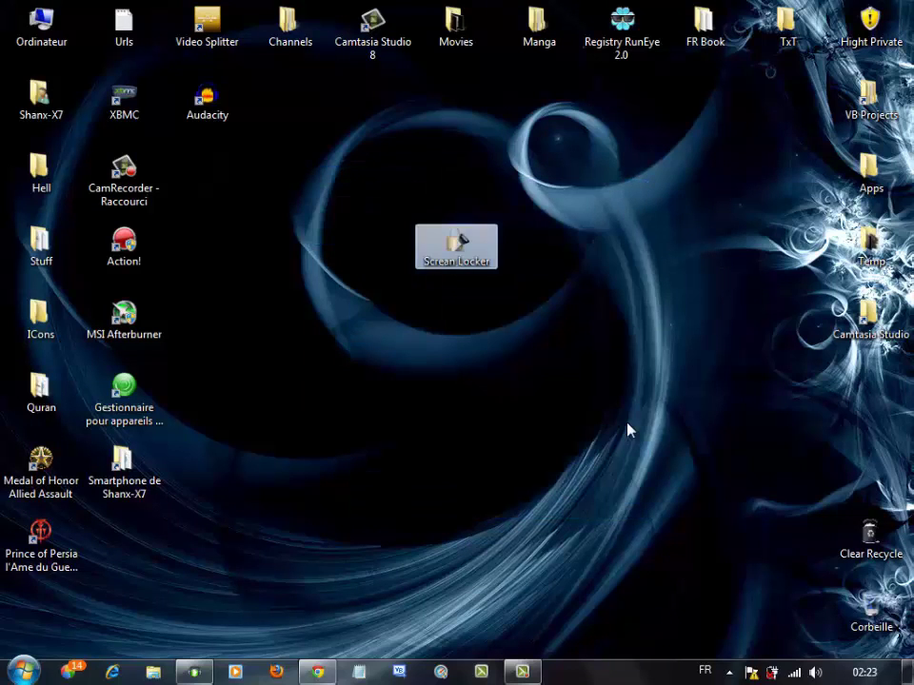
click(323, 166)
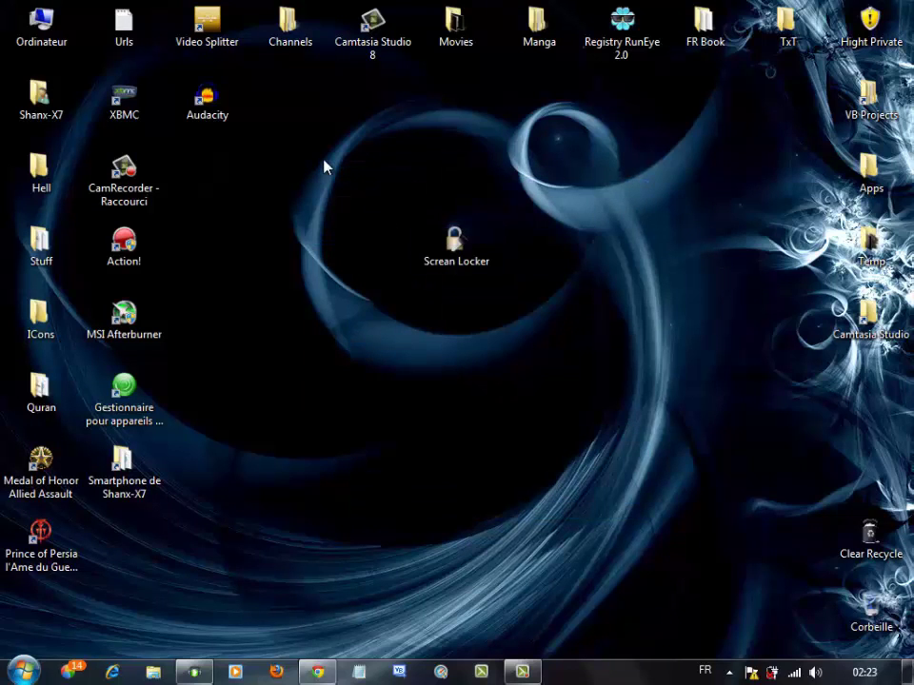